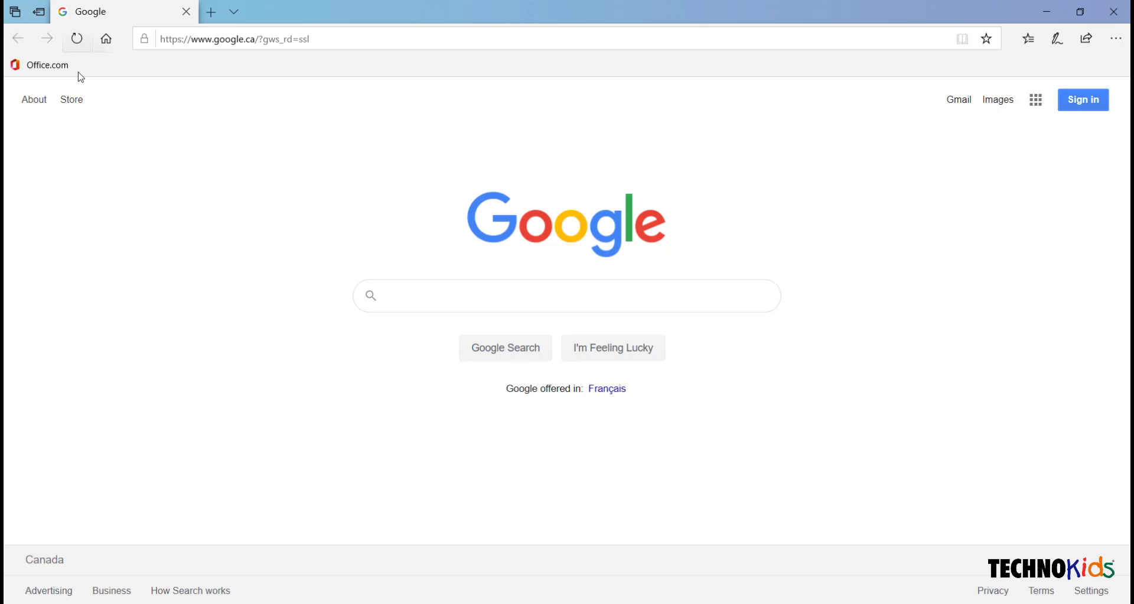
Go to the Office.com home page and launch the Class Notebook app
click(37, 66)
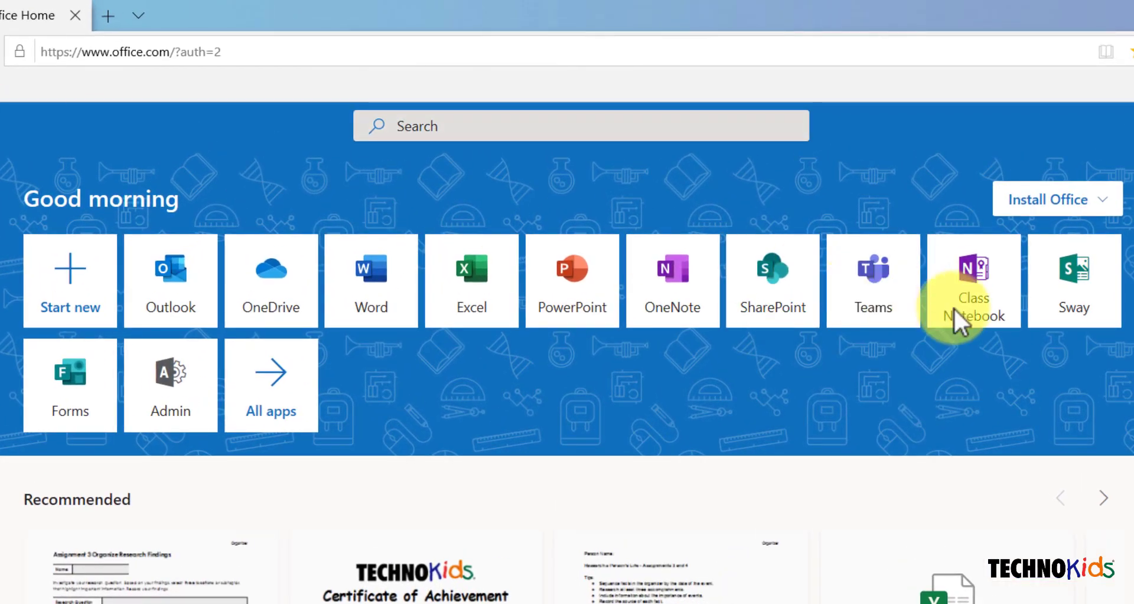
click(958, 323)
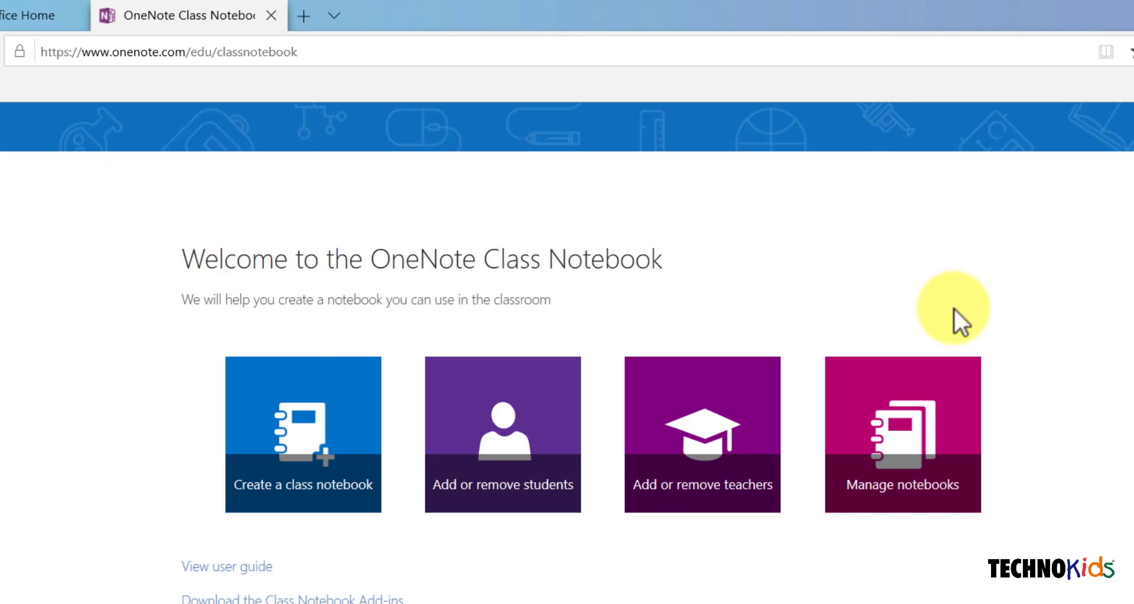
Start a new class notebook named TechnoCandy
click(310, 454)
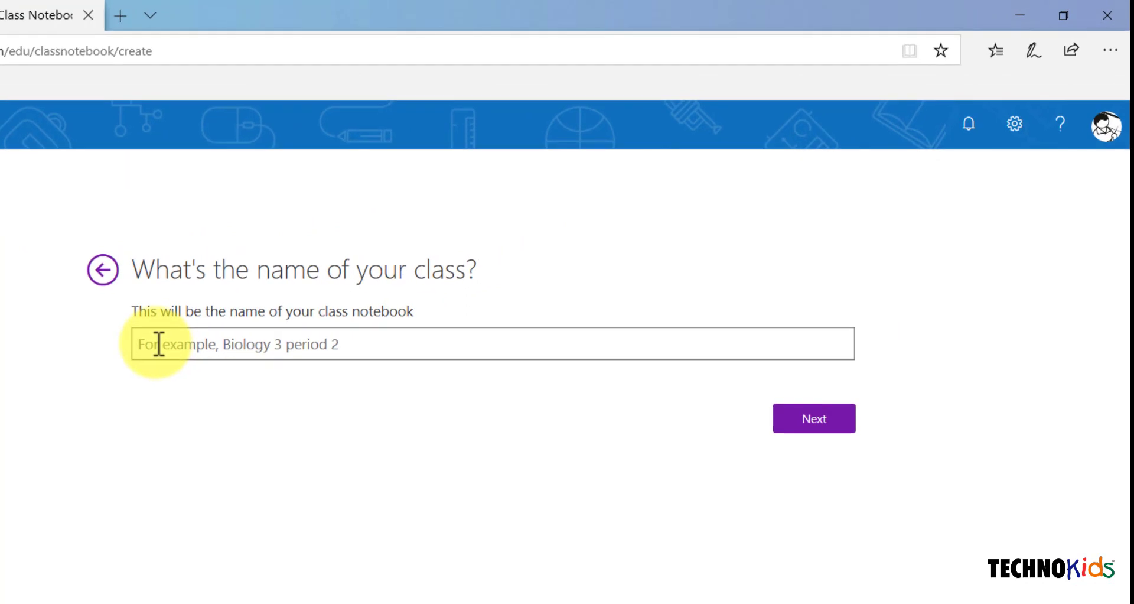
text(TechnoCandy)
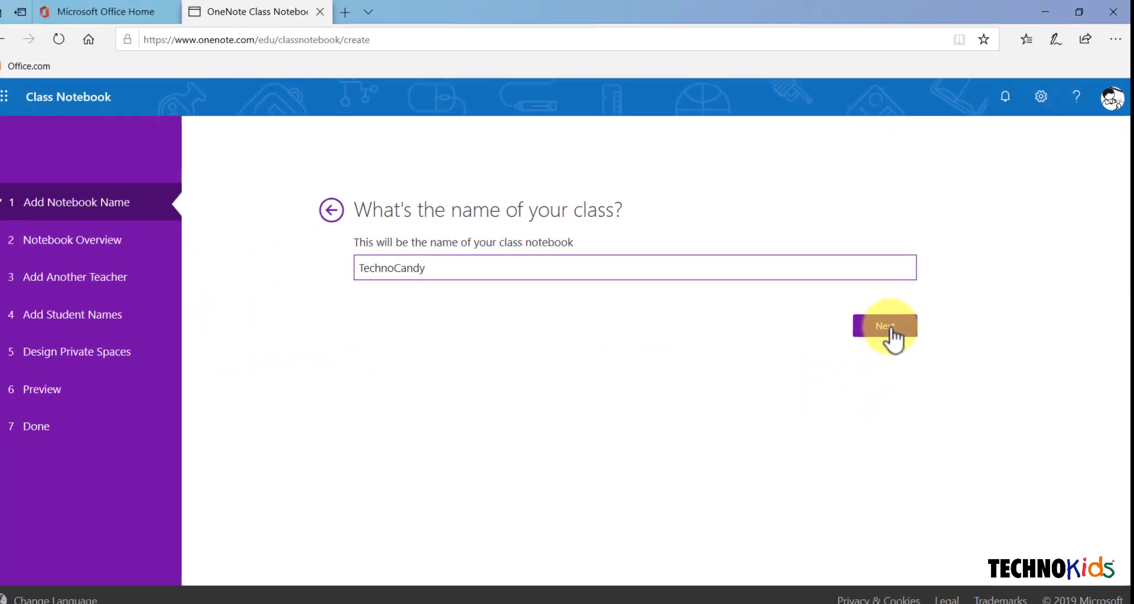
click(892, 330)
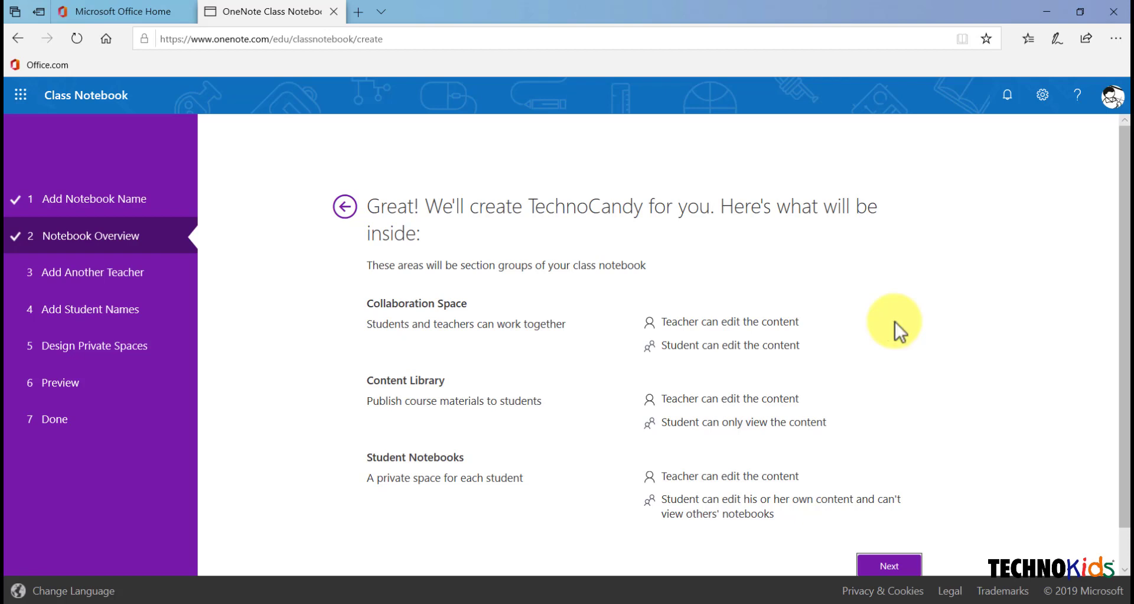
Continue past the Notebook Overview to the optional Add Another Teacher step
click(890, 567)
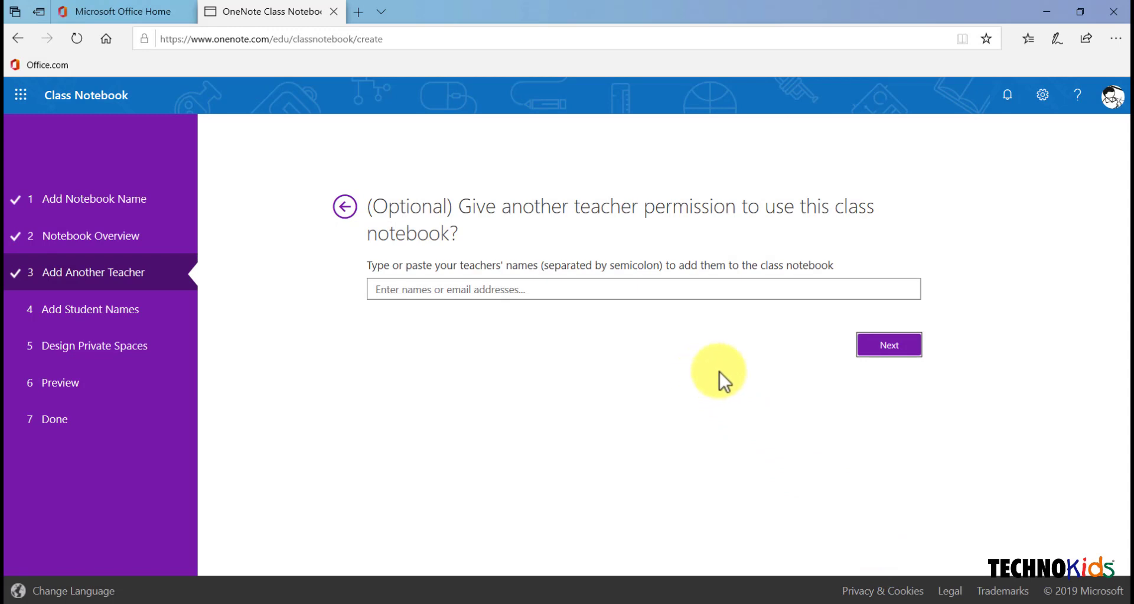
Skip adding a co-teacher and add the two students from the name suggestions
click(885, 350)
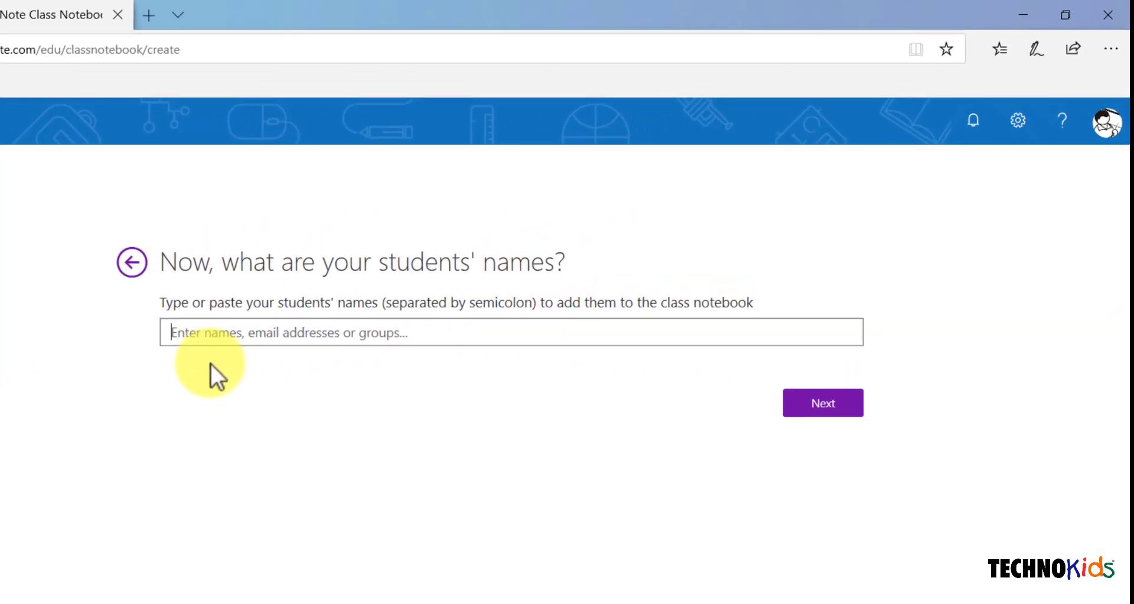
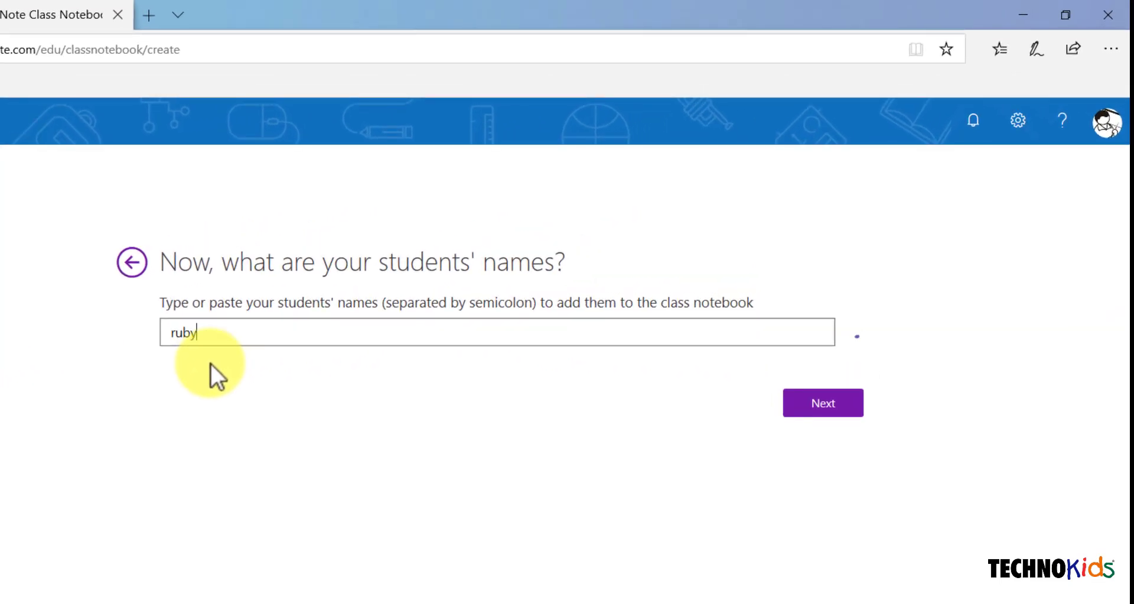
click(210, 364)
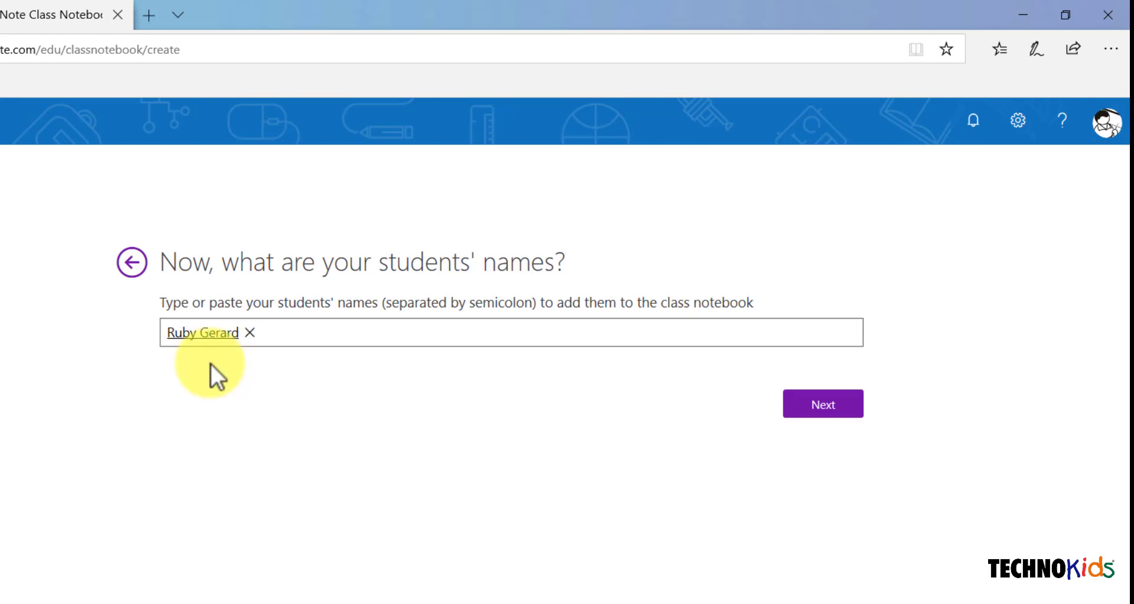
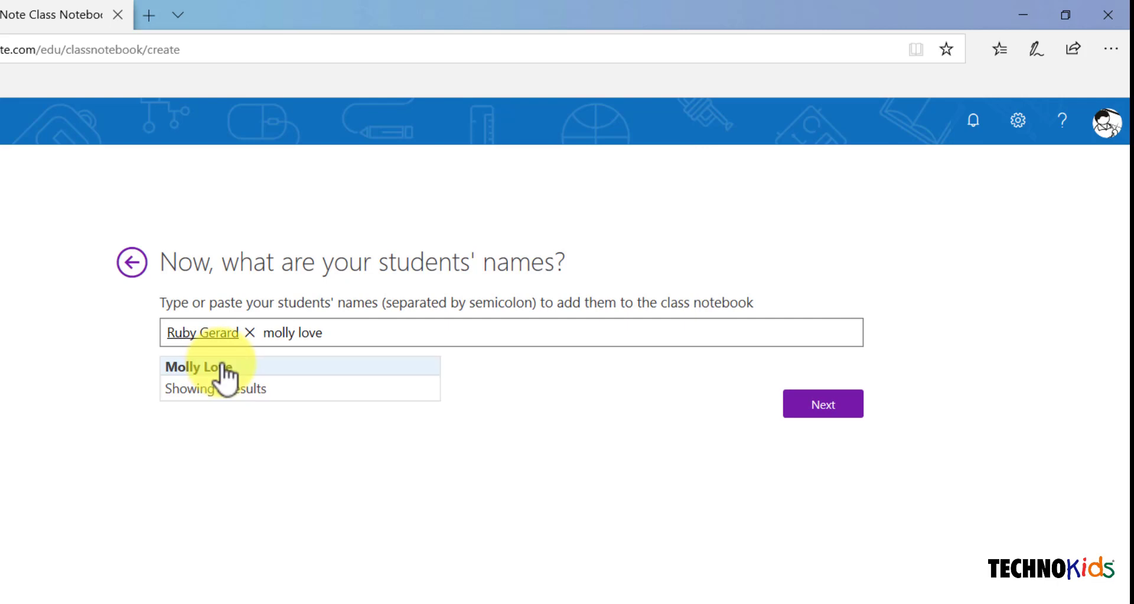
click(224, 365)
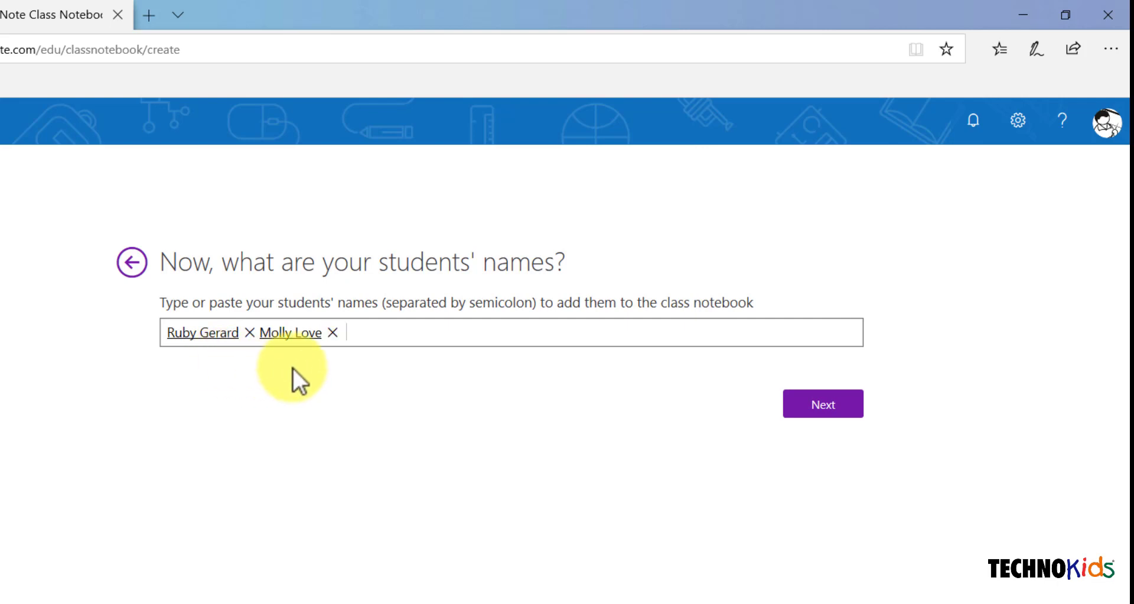
Confirm the student list and rename the Handouts section to Assignments
click(827, 409)
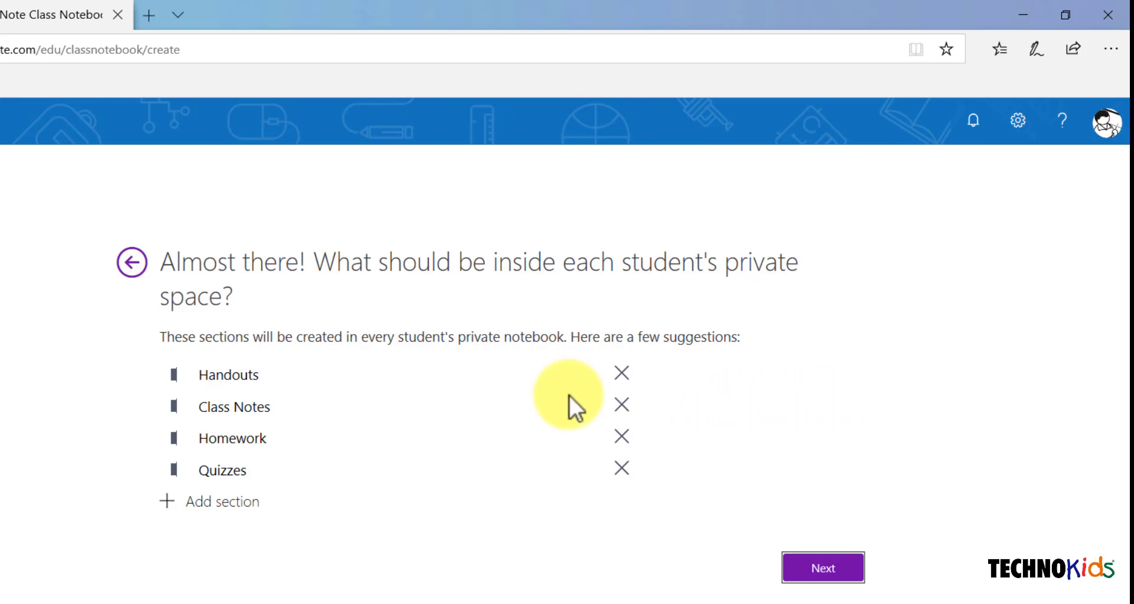
click(240, 377)
double_click(240, 377)
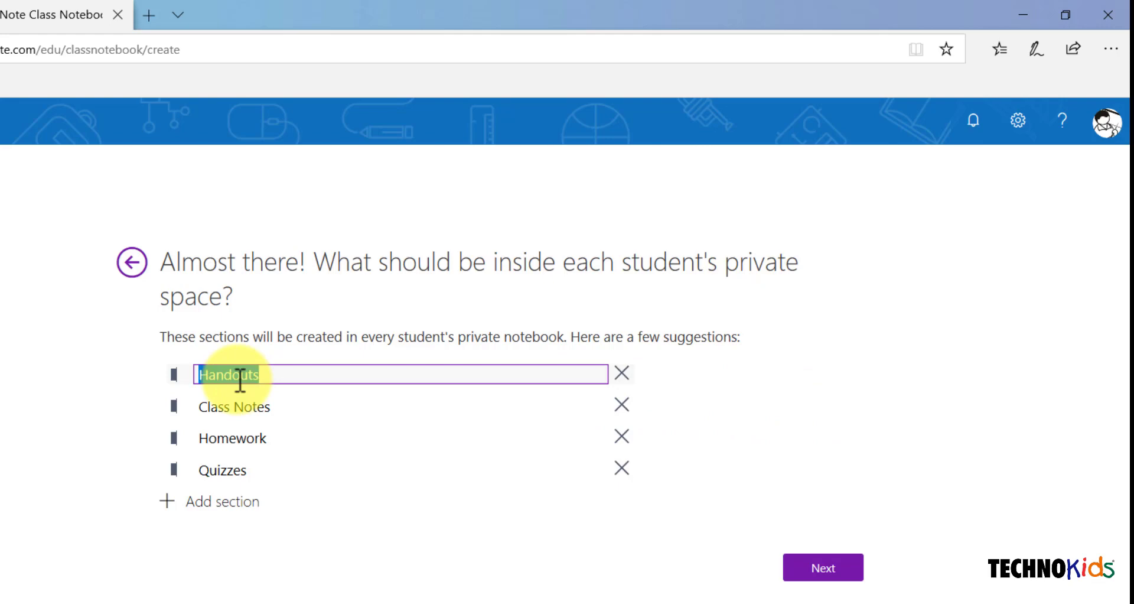
text(As)
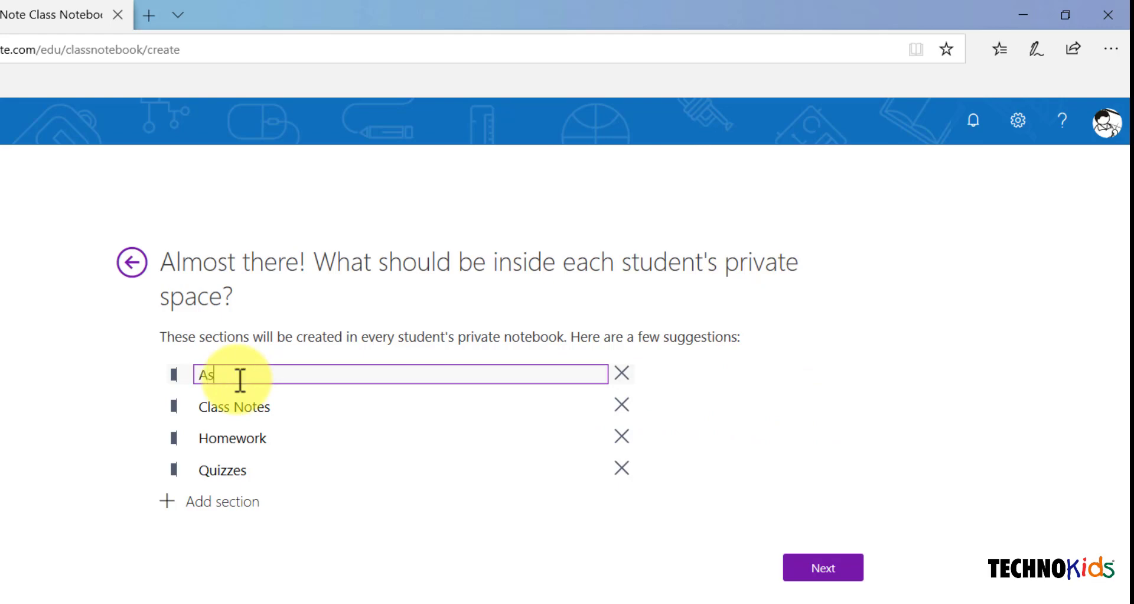
text(signments)
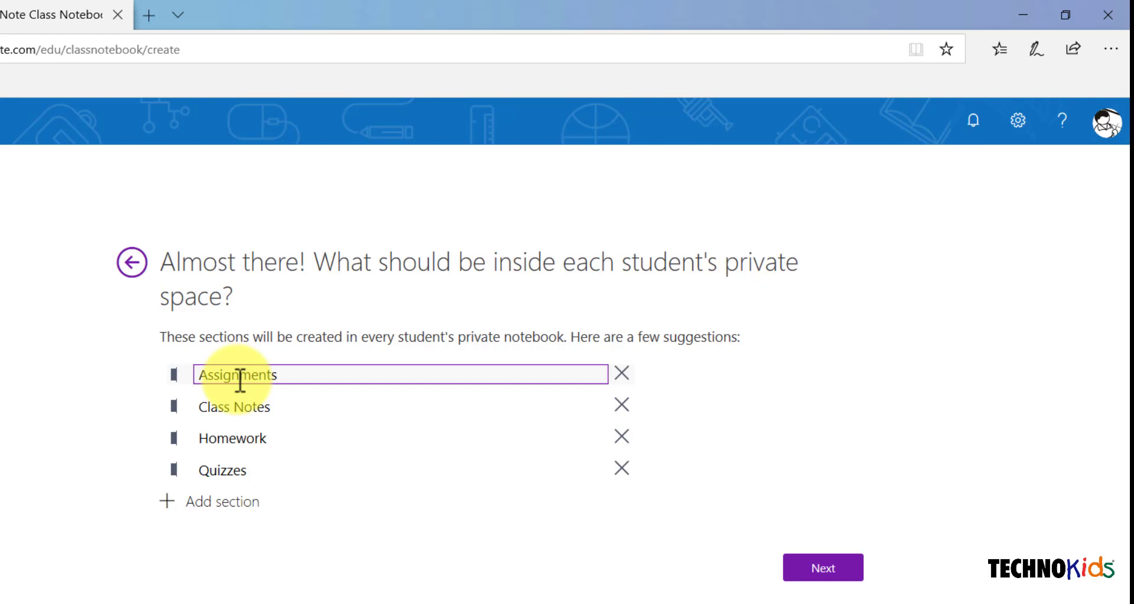
Rename Class Notes to Assessment and Homework to My Work, and remove Quizzes
triple_click(255, 406)
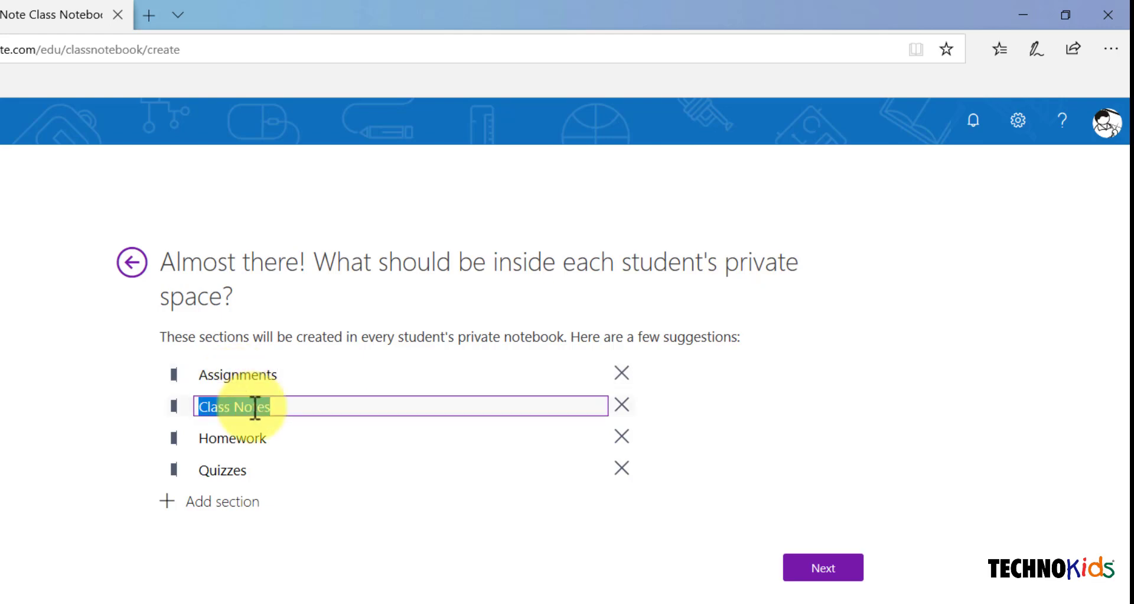
text(Assess)
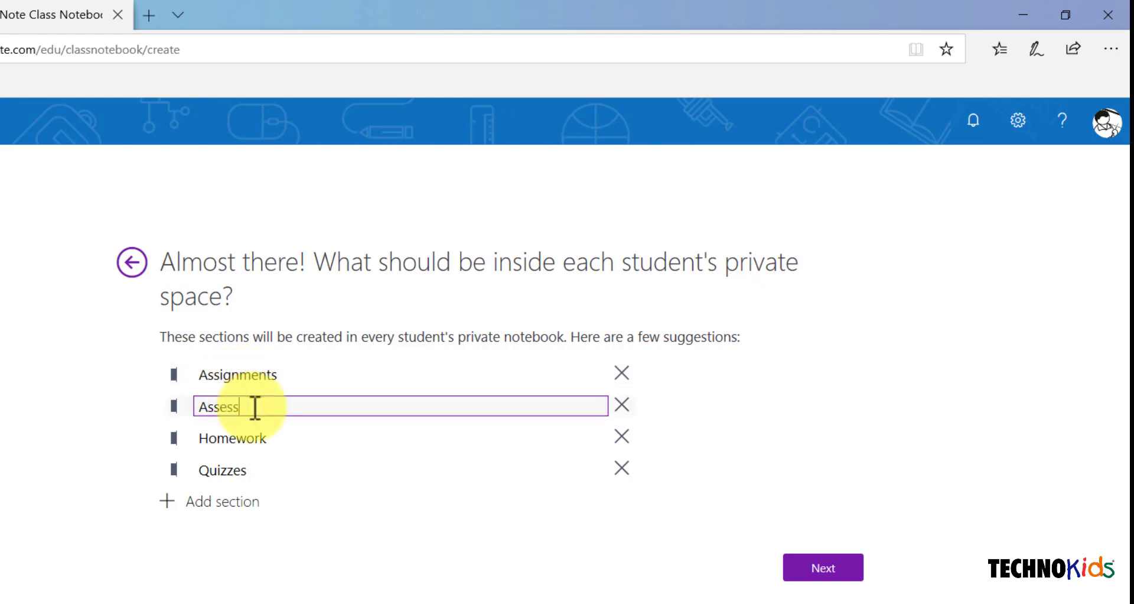
text(ment)
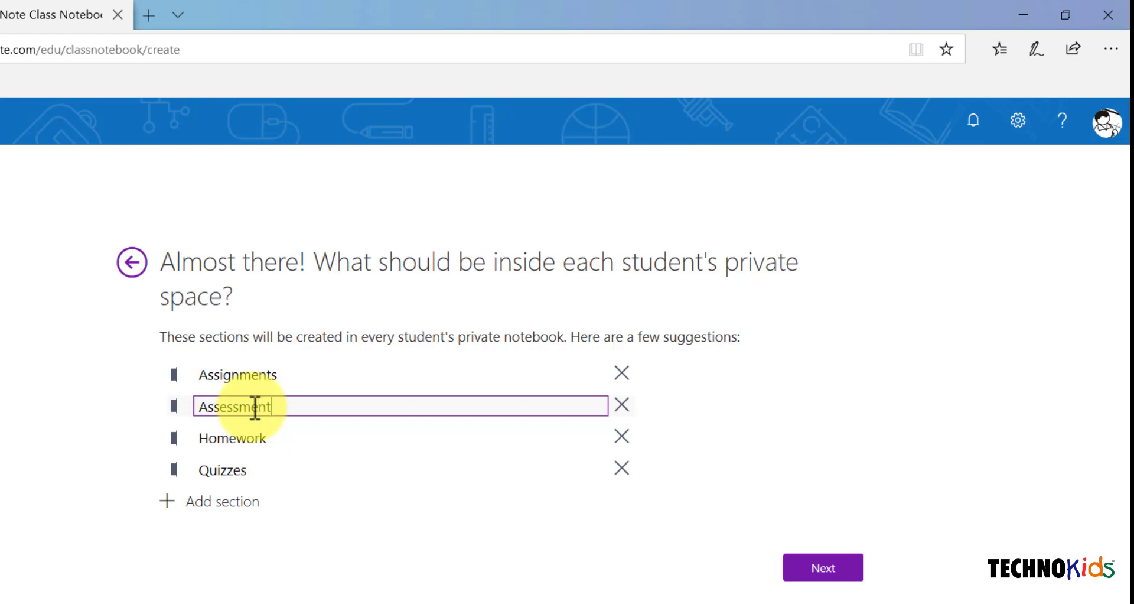
double_click(225, 441)
text(My Work)
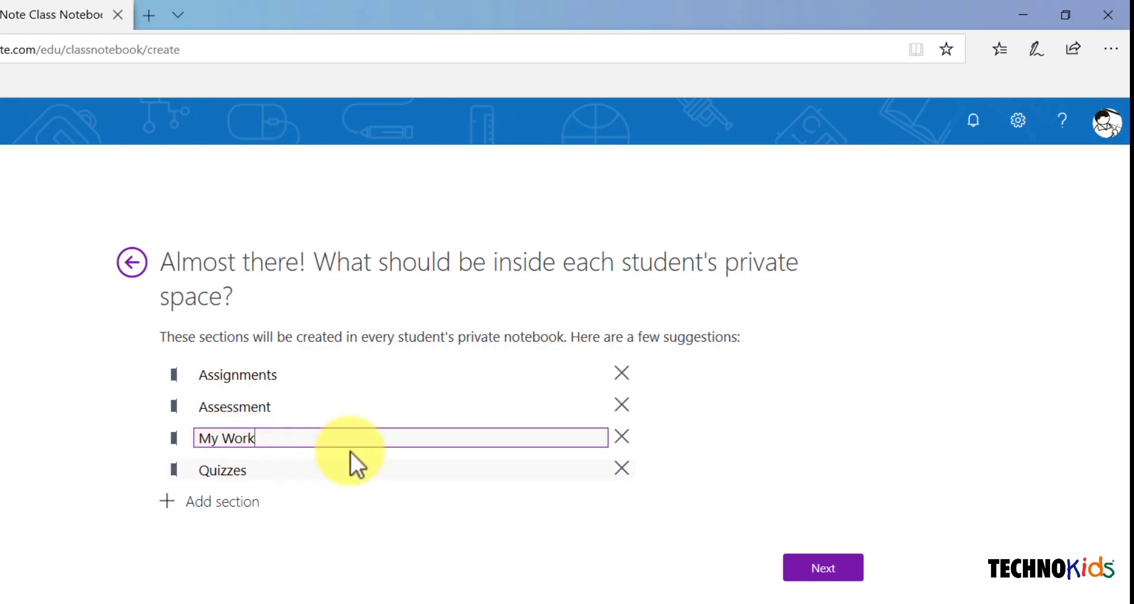
click(622, 470)
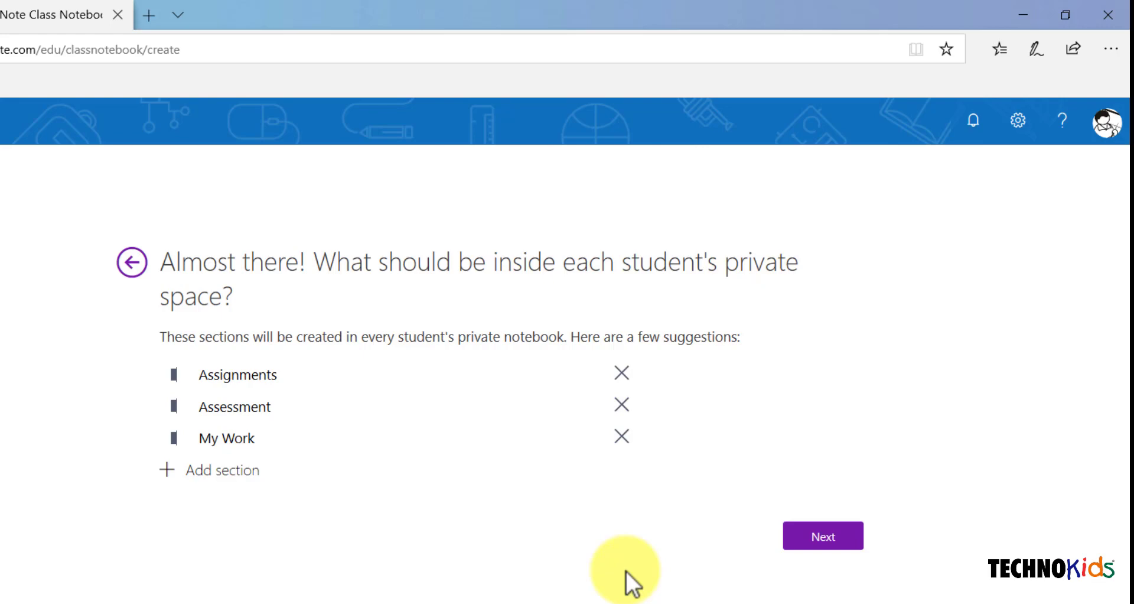
Preview the student's notebook with its Assignments, Assessment and My Work sections
click(823, 537)
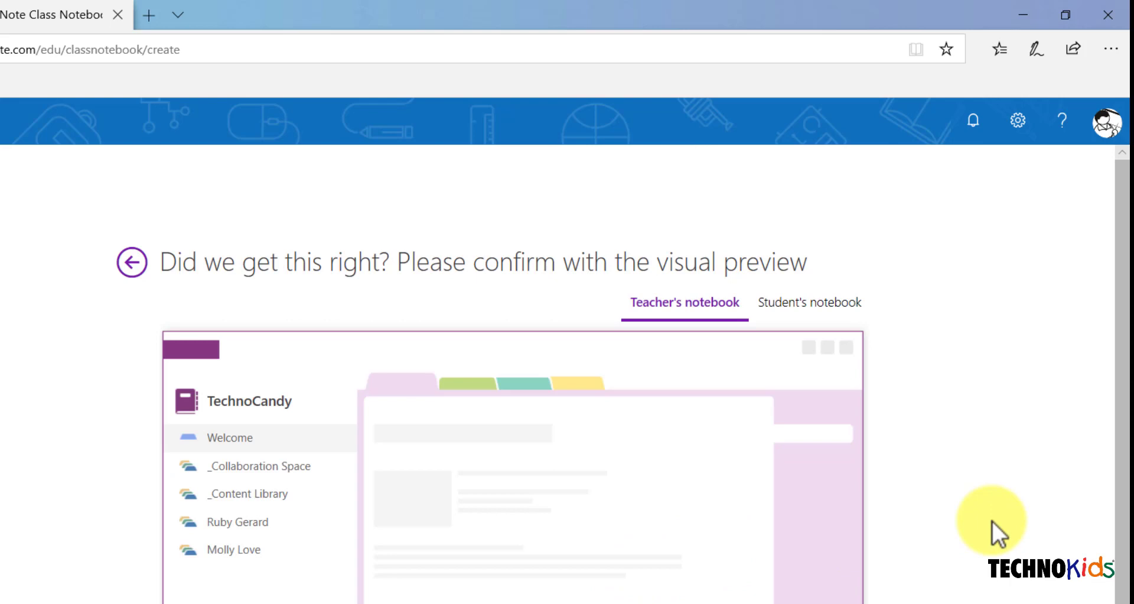
scroll(993, 523, down, 2)
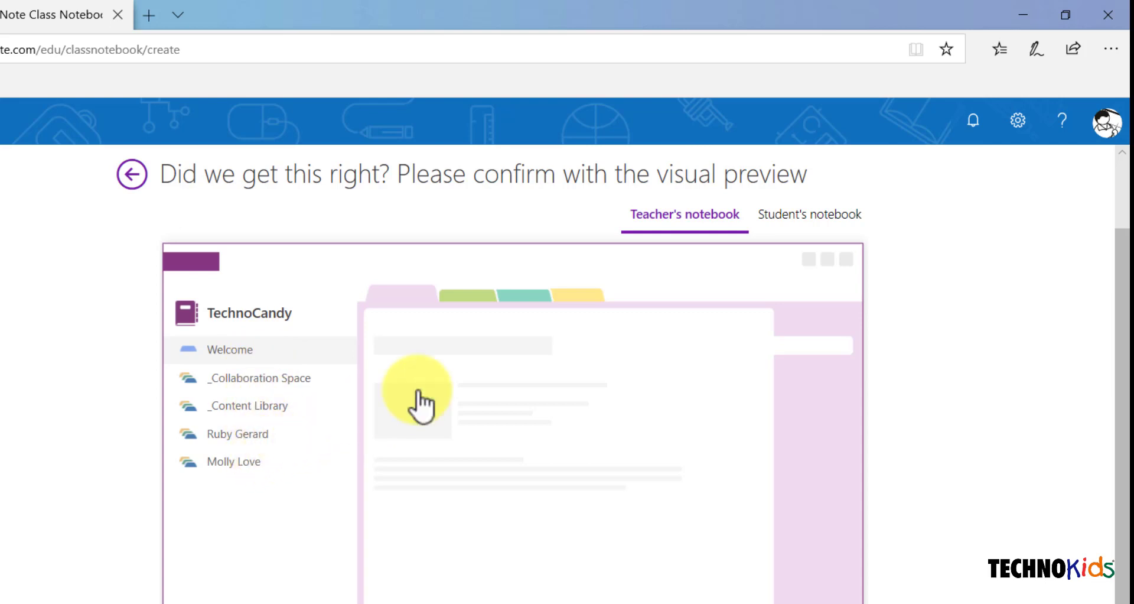
click(847, 226)
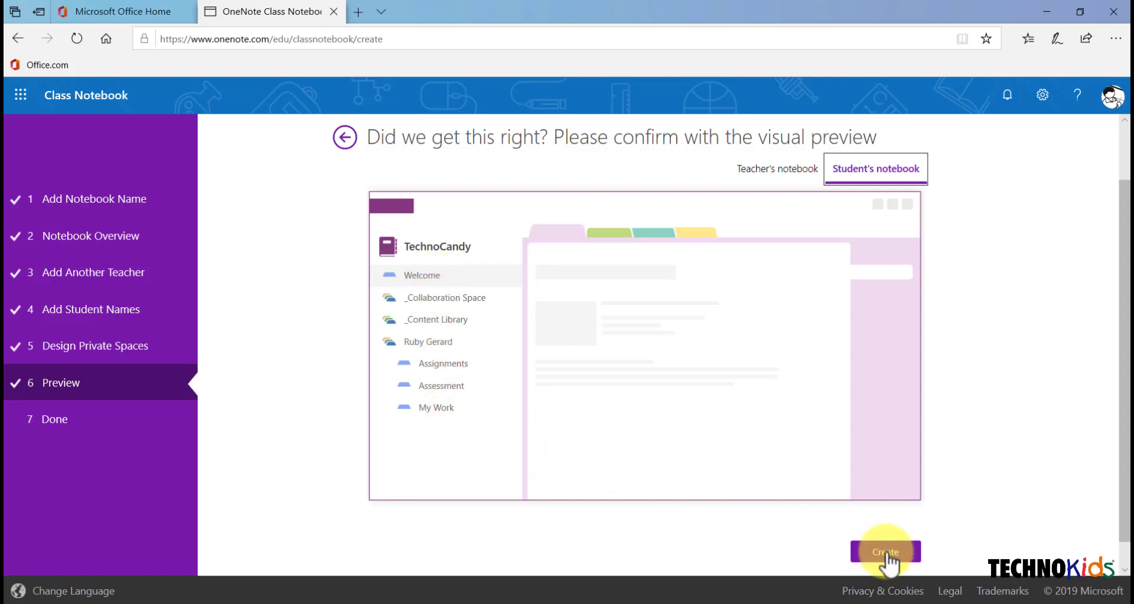
Create the TechnoCandy class notebook and open it in OneNote Online
click(886, 552)
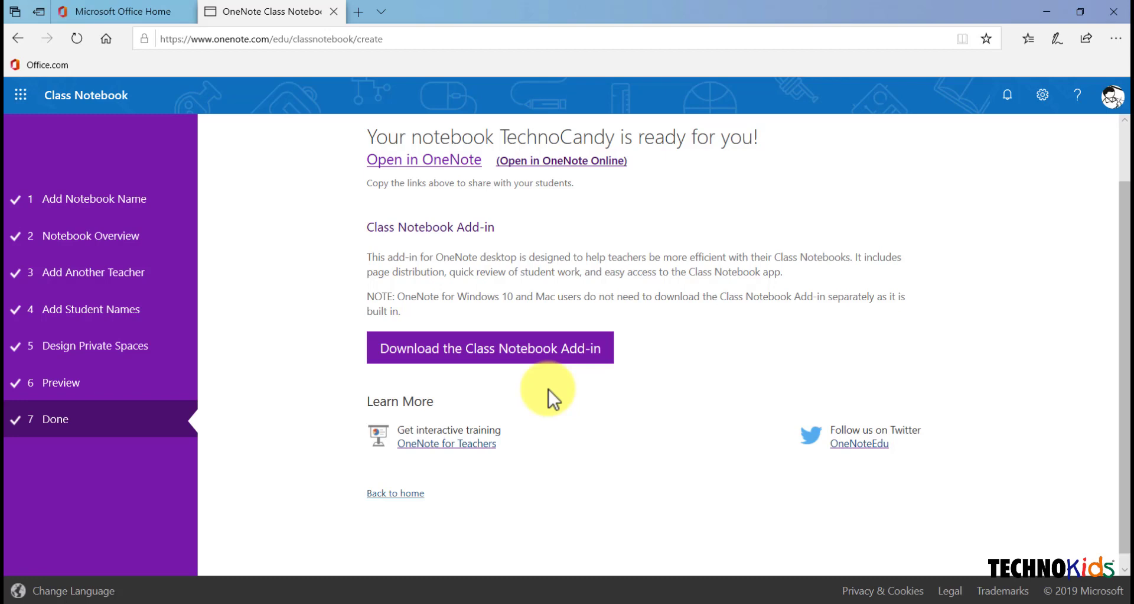
click(582, 169)
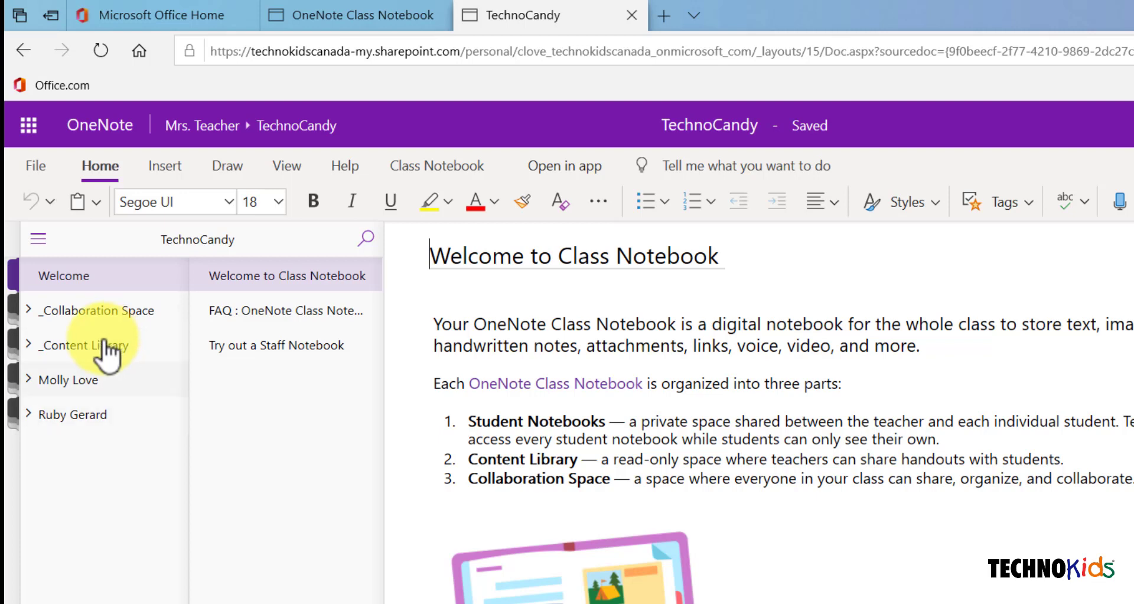
Expand a student's section group, view Assignments and My Work, and show Class Notebook tools
click(29, 381)
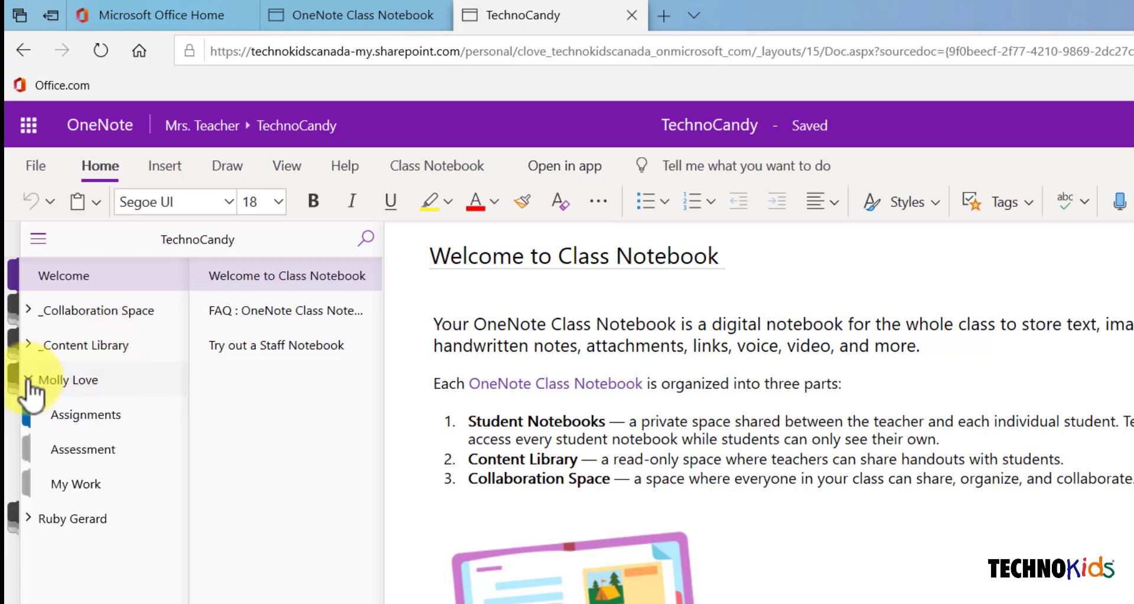
click(104, 415)
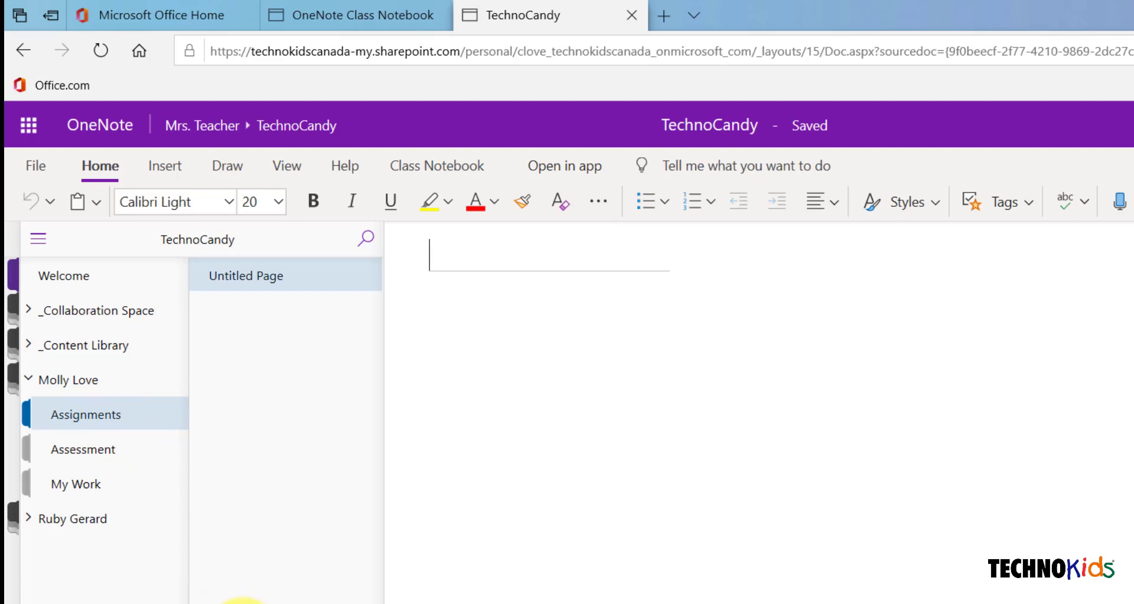
click(72, 483)
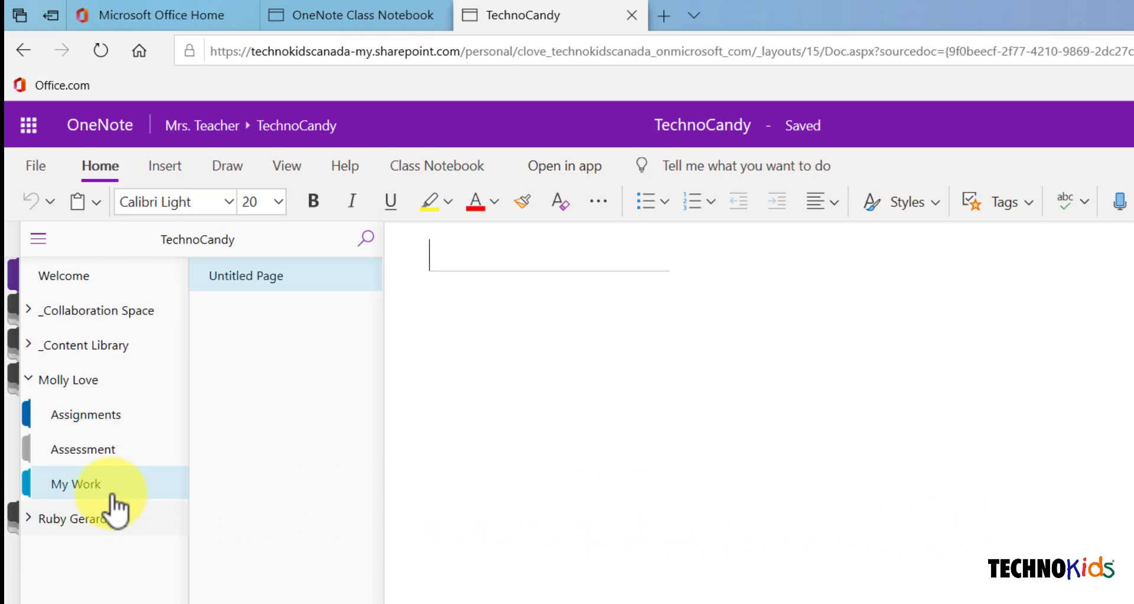
click(444, 167)
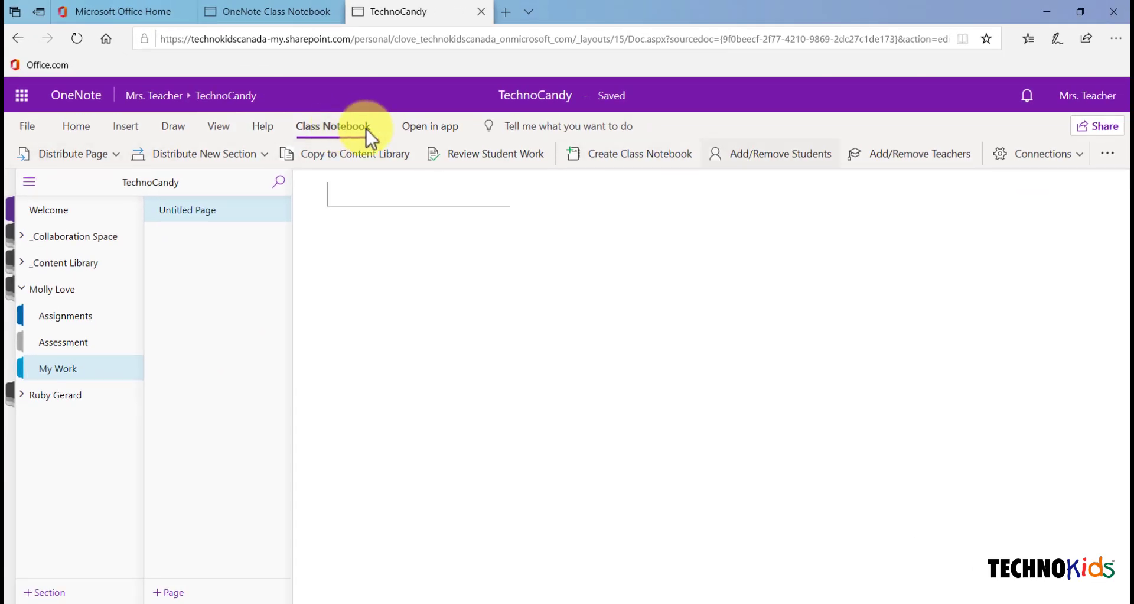
Open Manage Notebooks from the Class Notebook ribbon's More Options menu
click(1108, 154)
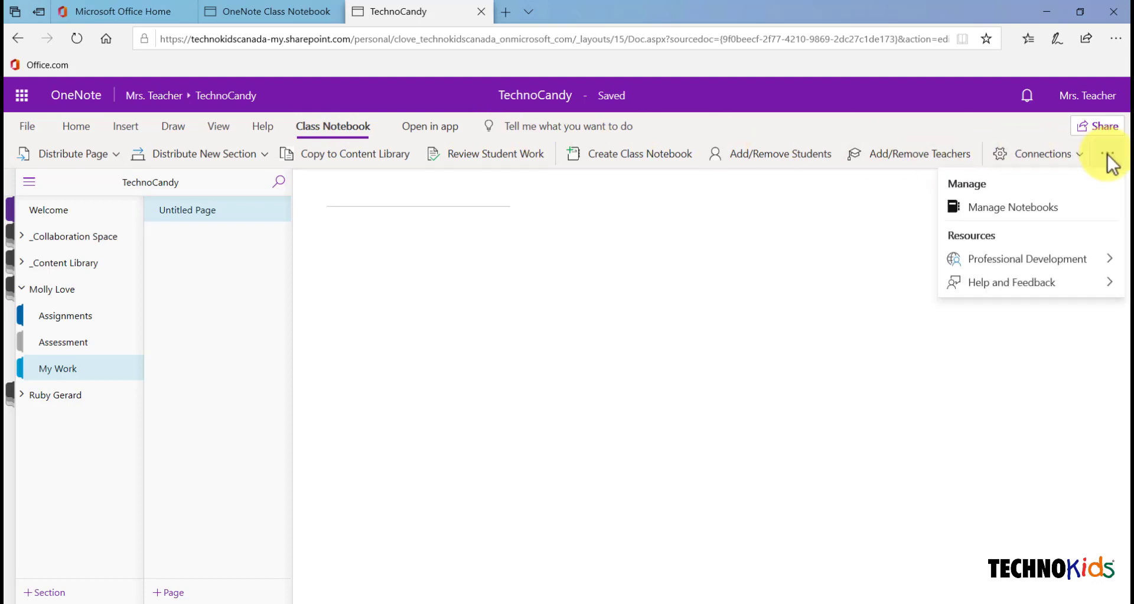
click(1033, 208)
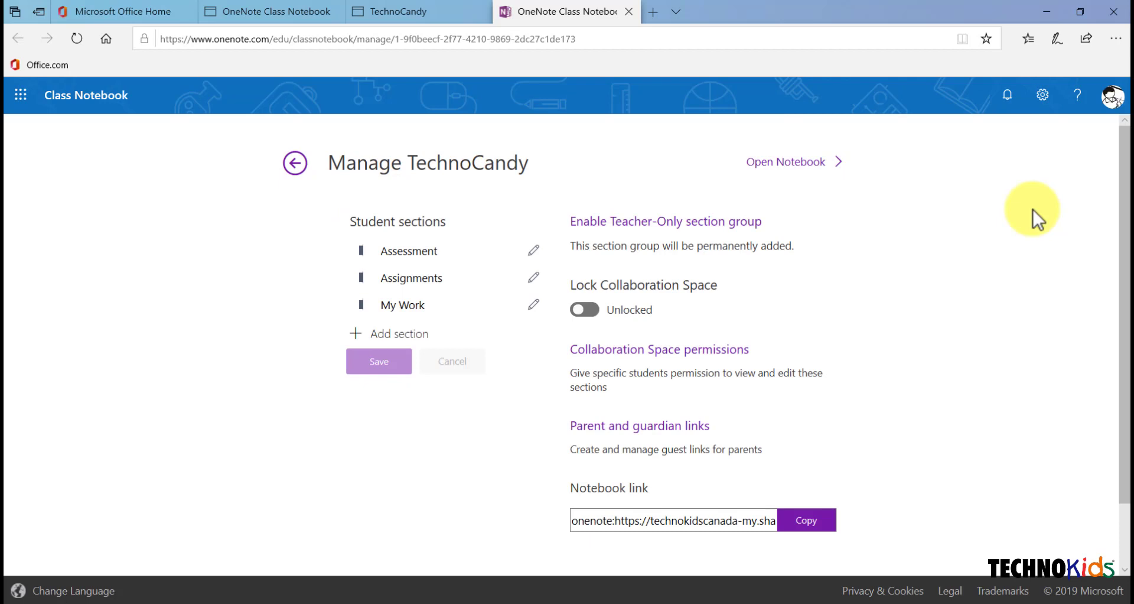
Enable the Teacher-Only section group and reopen the TechnoCandy notebook
click(647, 231)
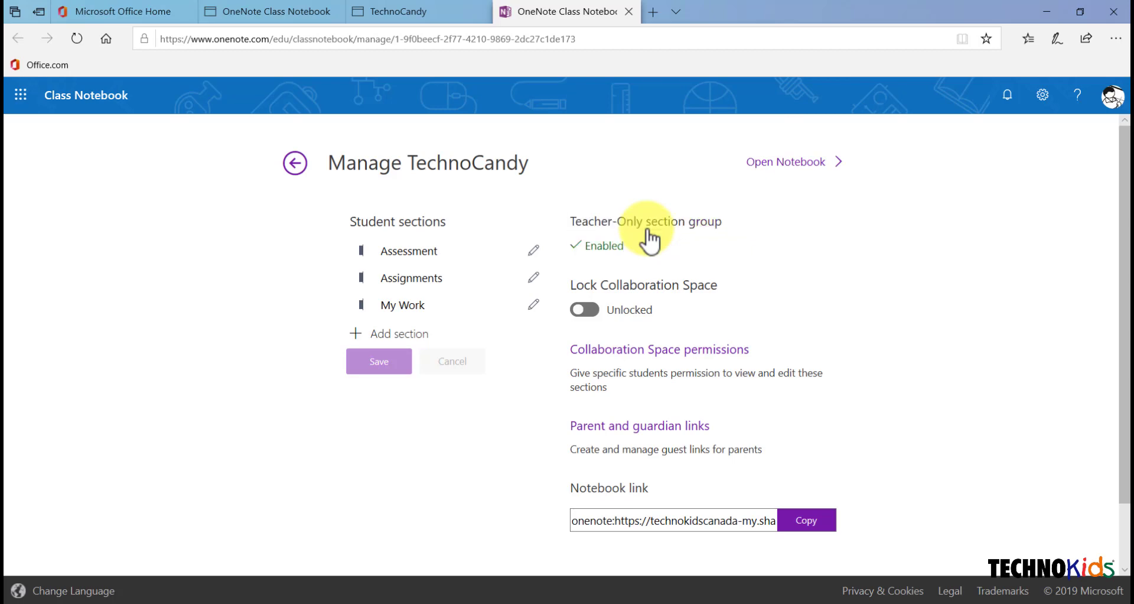
click(784, 162)
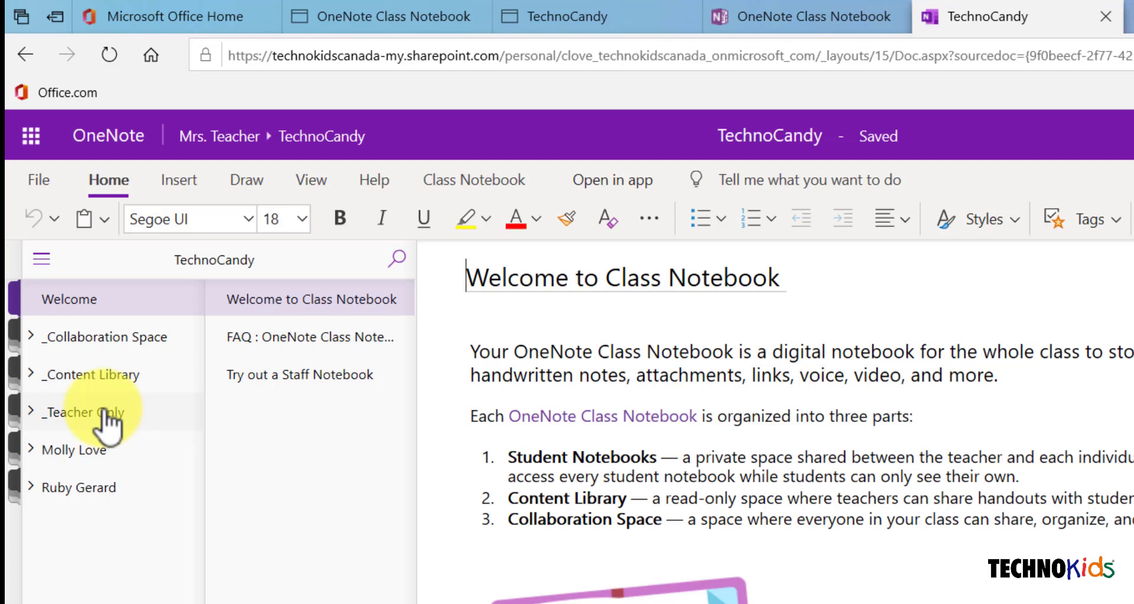
click(77, 458)
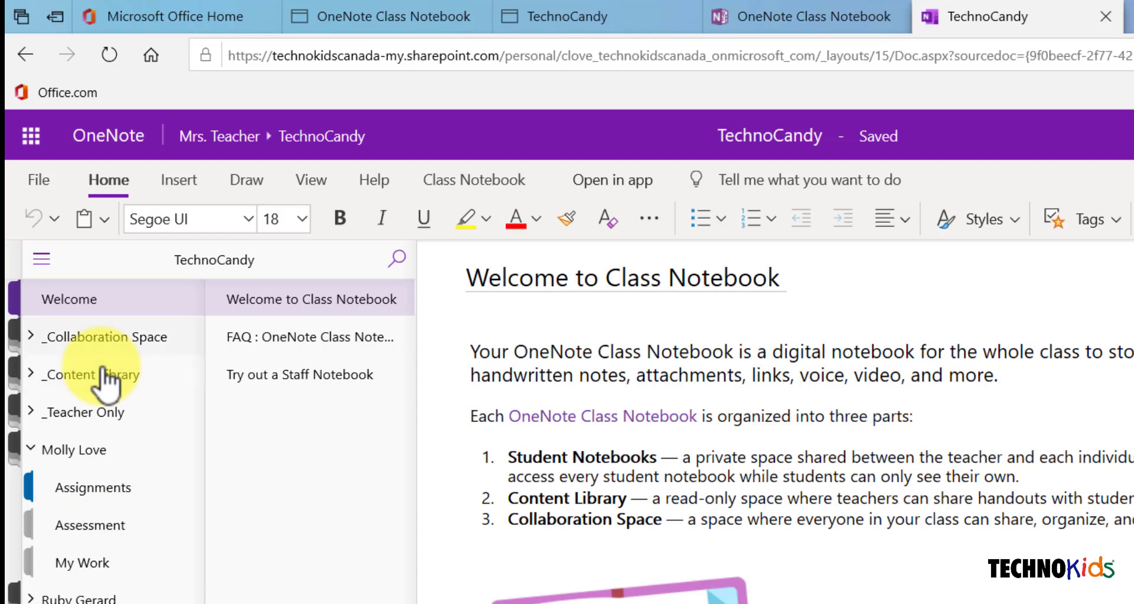
click(29, 449)
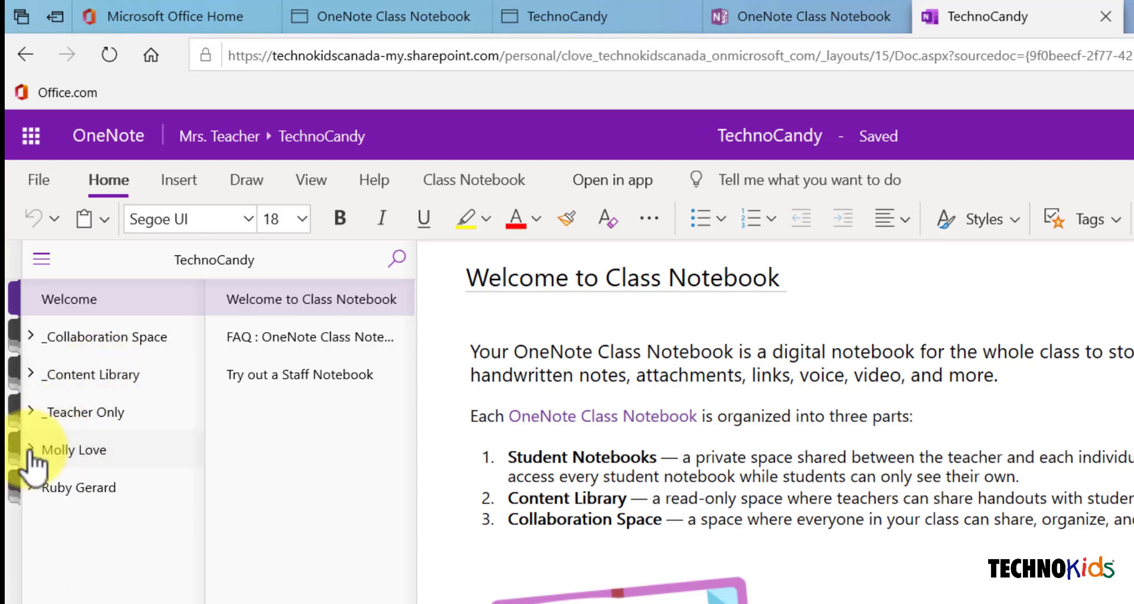